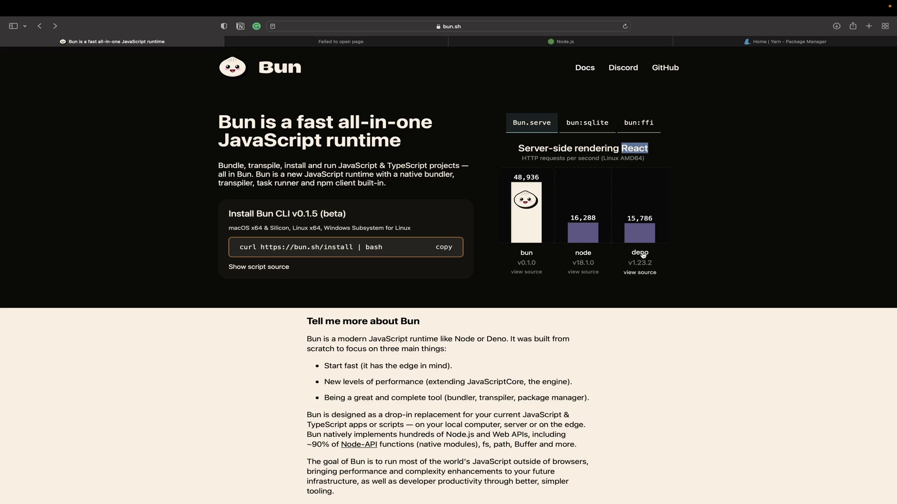
Look through the Yarn, Node.js, failed localhost and Bun pages in Safari
{"action": "left_click", "coordinate": [797, 41]}
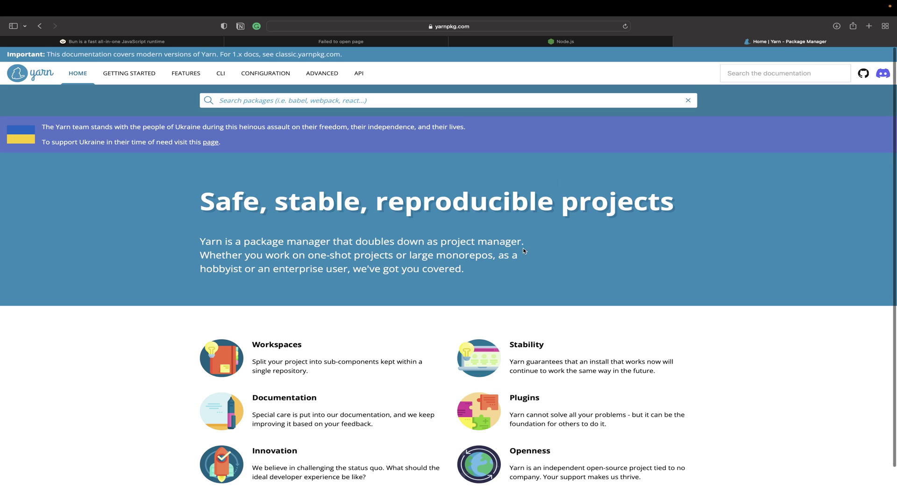
{"action": "left_click", "coordinate": [558, 41]}
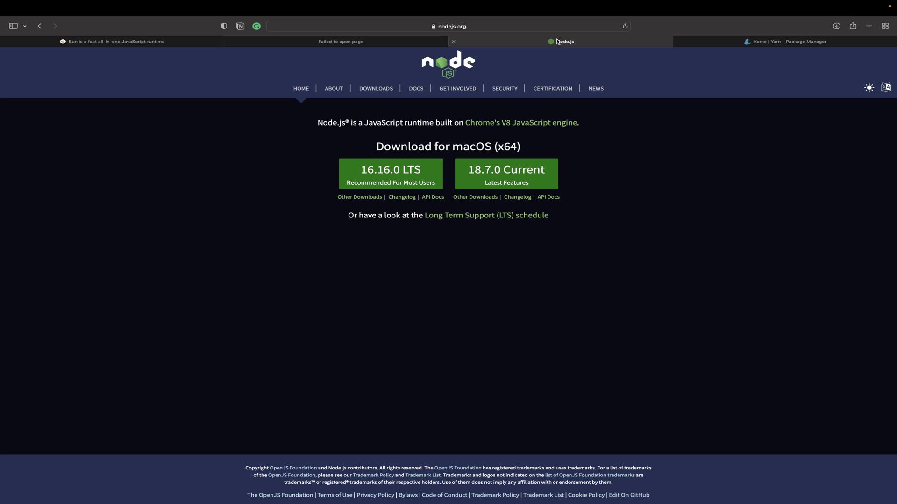
{"action": "left_click", "coordinate": [364, 42]}
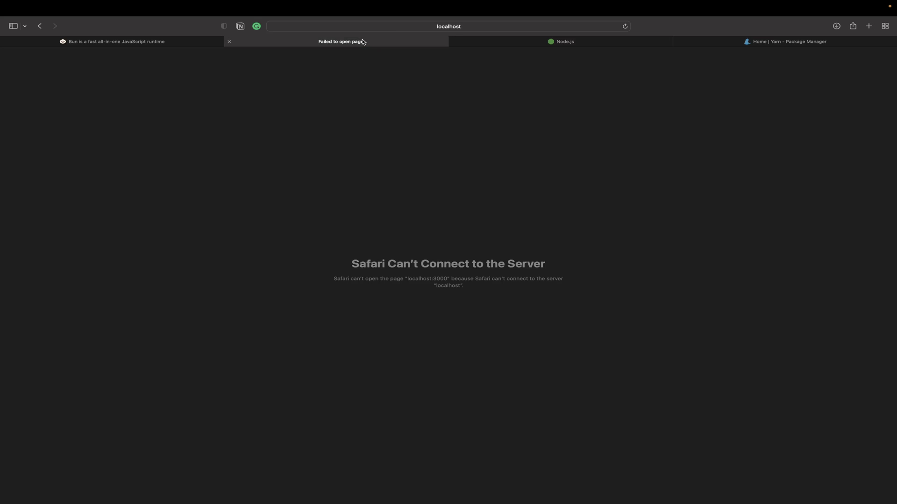
{"action": "left_click", "coordinate": [730, 44]}
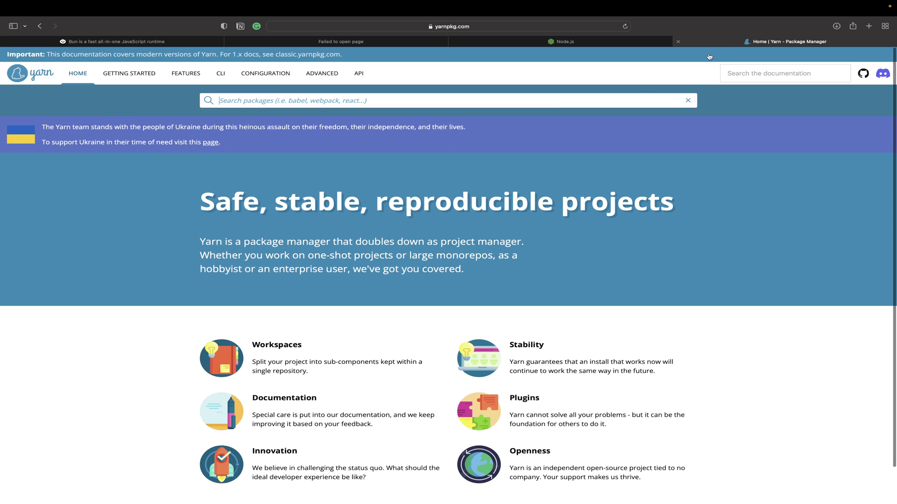
{"action": "left_click", "coordinate": [131, 42]}
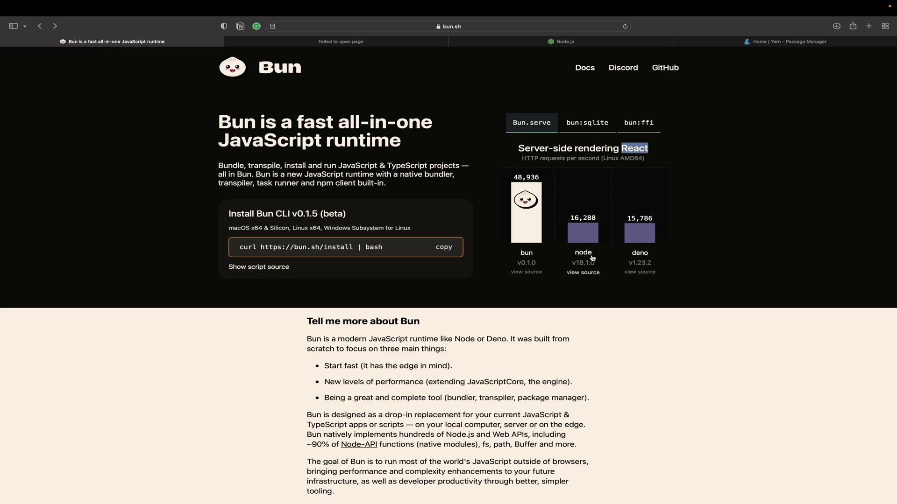
Switch to the Terminal desktop and focus the bun, yarn and bun shell windows
{"action": "key", "text": "ctrl+Left"}
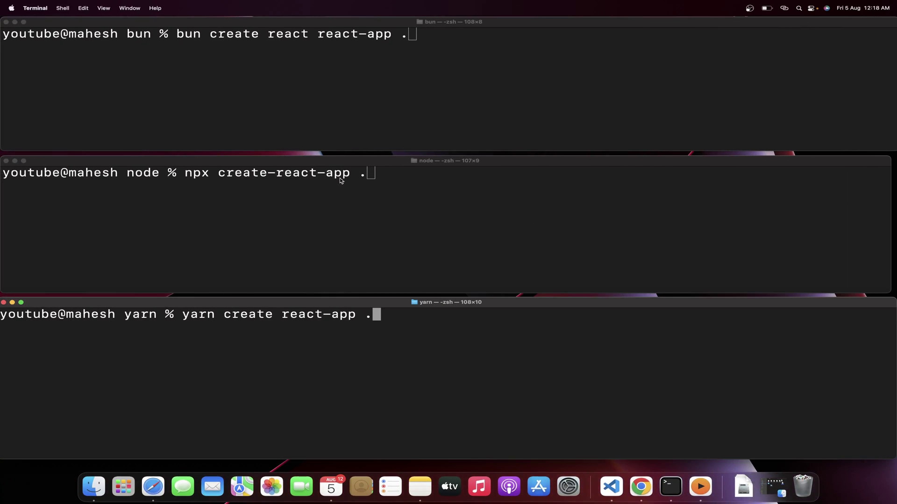
{"action": "left_click", "coordinate": [199, 90]}
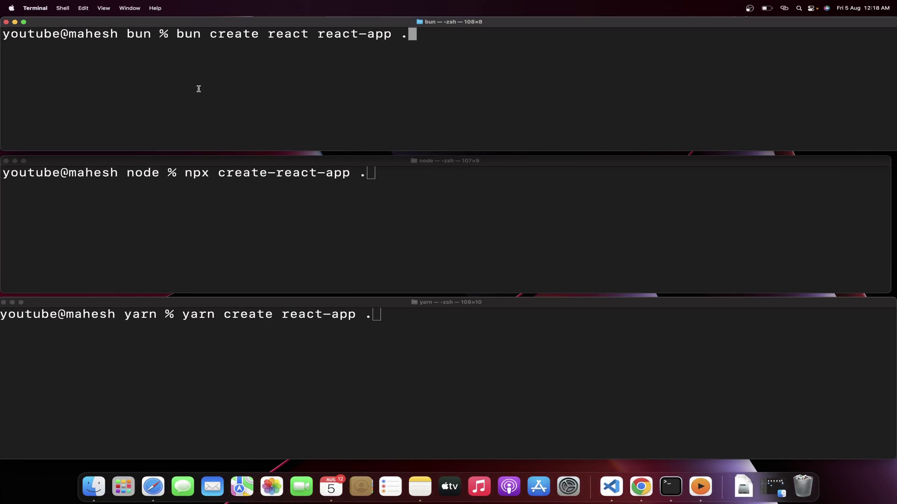
{"action": "double_click", "coordinate": [142, 35]}
{"action": "left_click", "coordinate": [145, 174]}
{"action": "key", "text": "ctrl+Right"}
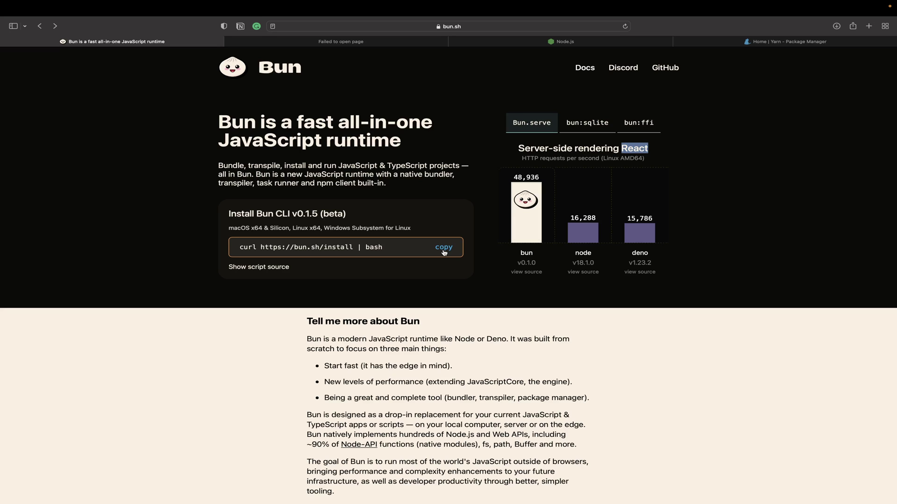
{"action": "key", "text": "ctrl+Left"}
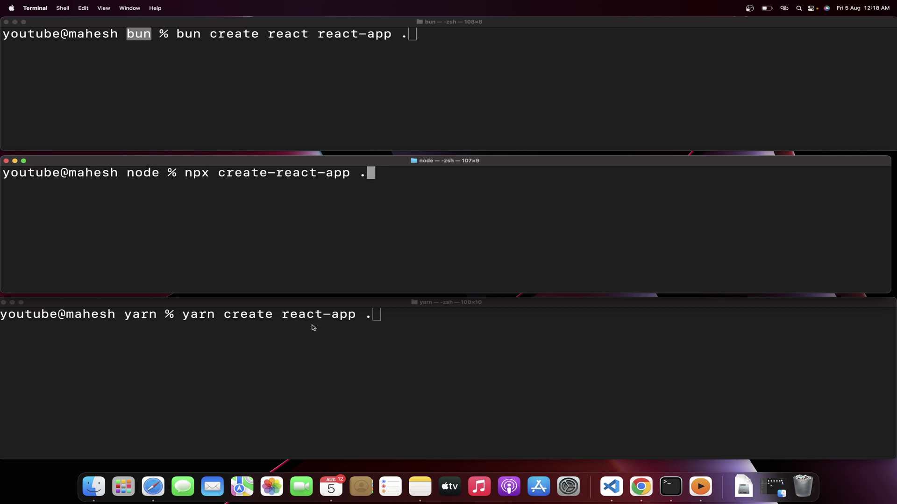
{"action": "left_click", "coordinate": [295, 348]}
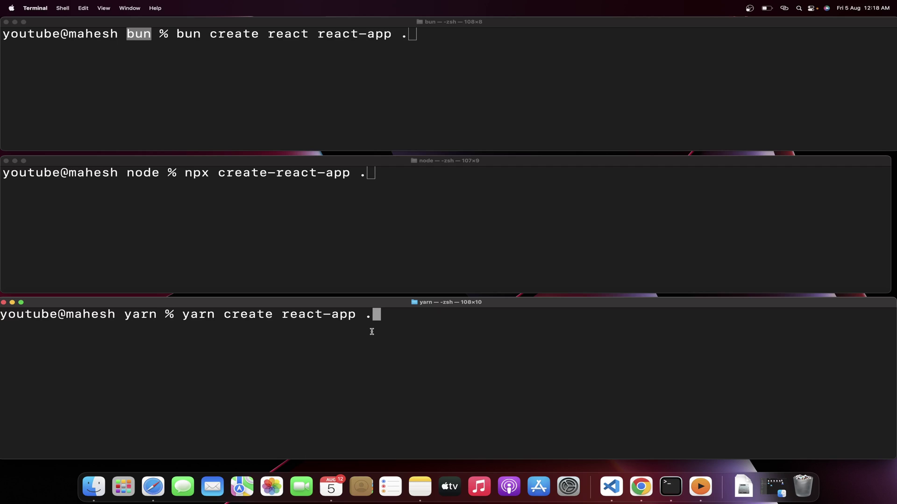
{"action": "left_click", "coordinate": [400, 111]}
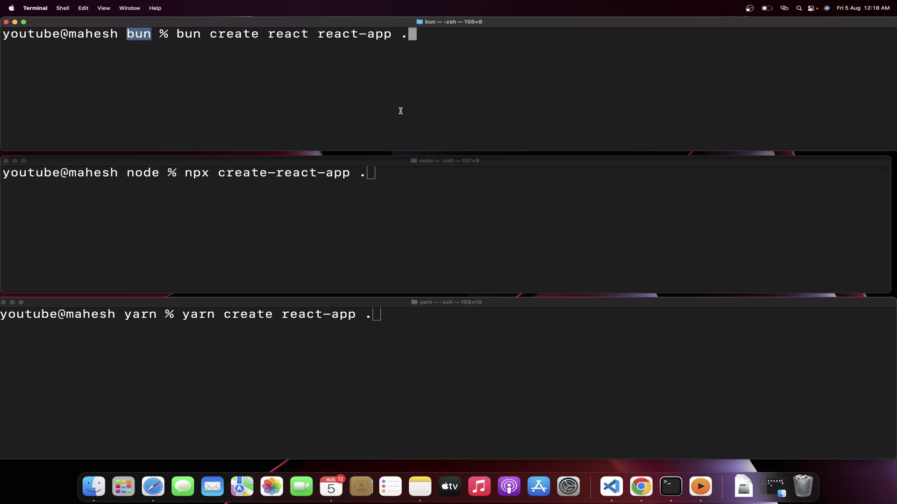
Run the bun create react, npx create-react-app and yarn create react-app commands
{"action": "key", "text": "Return"}
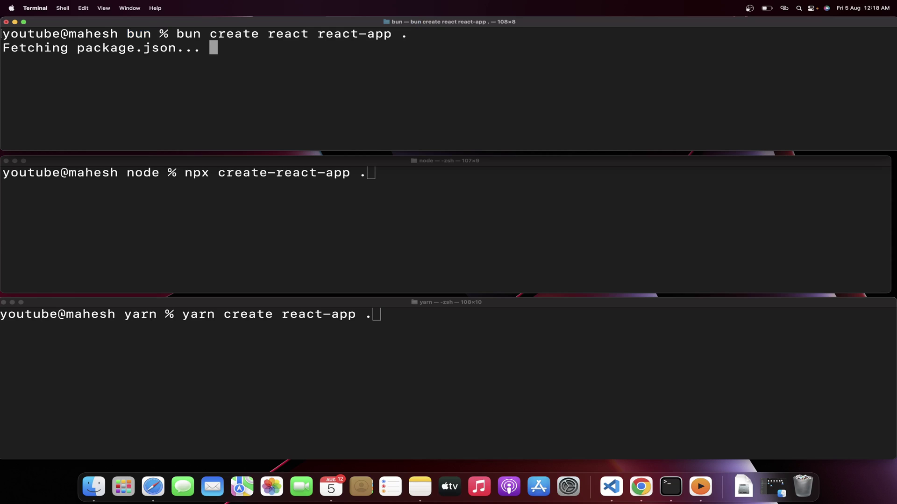
{"action": "left_click", "coordinate": [361, 233]}
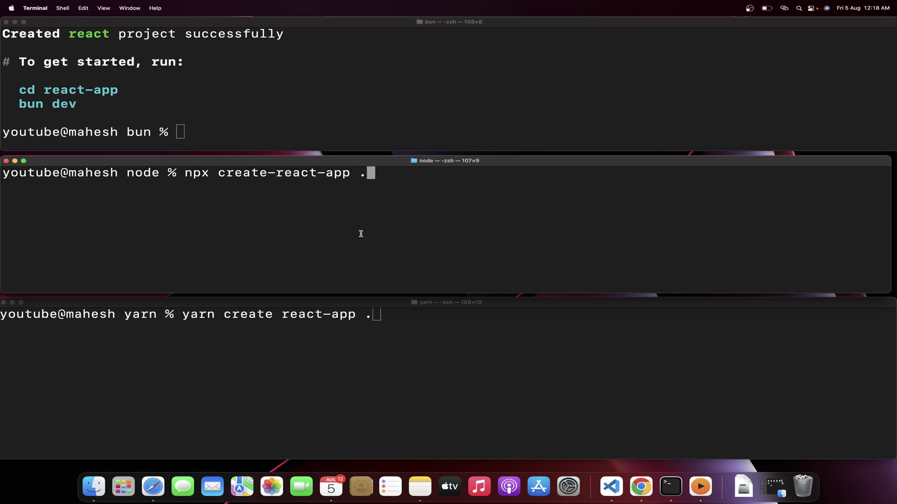
{"action": "key", "text": "Return"}
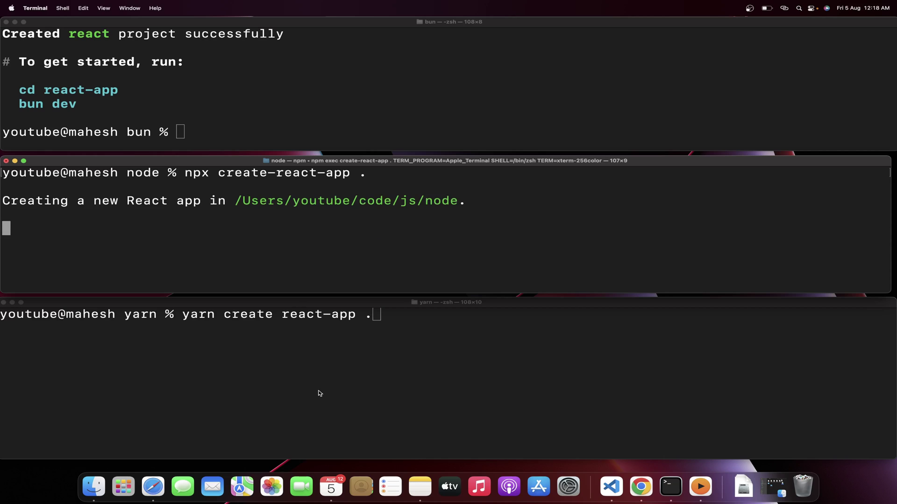
{"action": "left_click", "coordinate": [319, 393]}
{"action": "key", "text": "Return"}
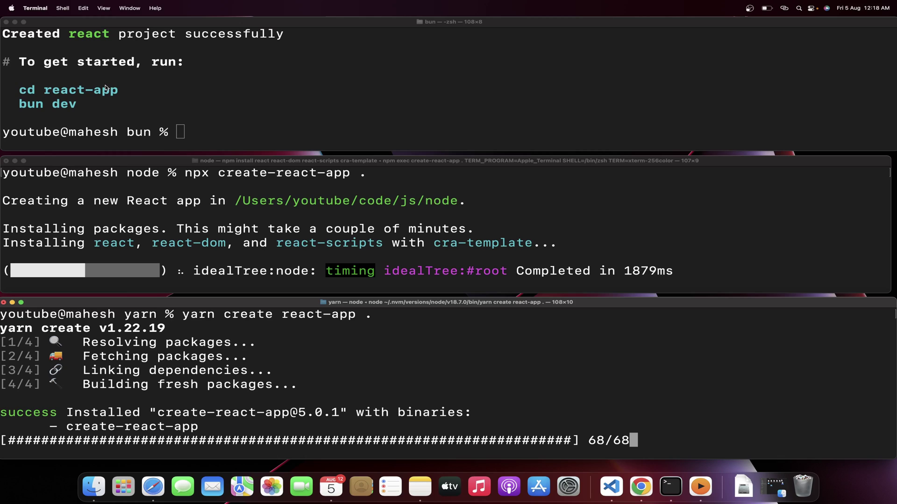
{"action": "scroll", "coordinate": [105, 90], "scroll_direction": "up", "scroll_amount": 3}
{"action": "scroll", "coordinate": [106, 88], "scroll_direction": "up", "scroll_amount": 1}
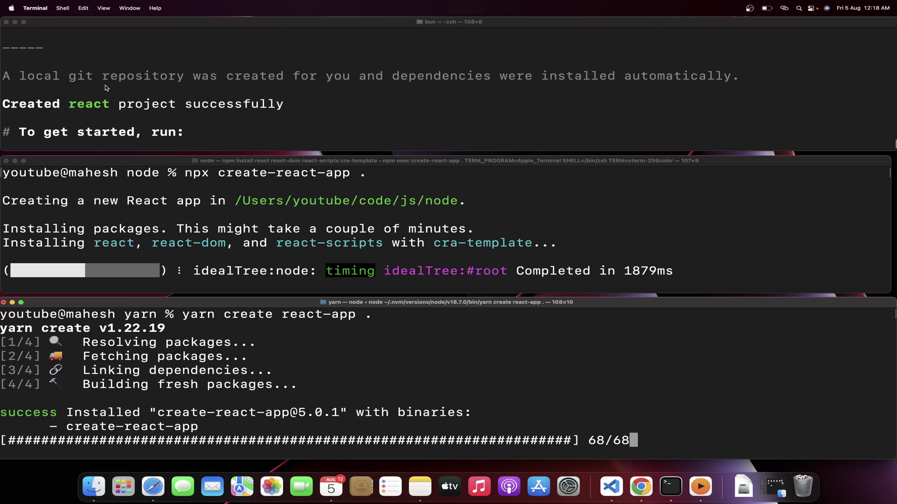
{"action": "scroll", "coordinate": [106, 88], "scroll_direction": "up", "scroll_amount": 1}
{"action": "scroll", "coordinate": [105, 88], "scroll_direction": "down", "scroll_amount": 2}
{"action": "scroll", "coordinate": [105, 88], "scroll_direction": "down", "scroll_amount": 1}
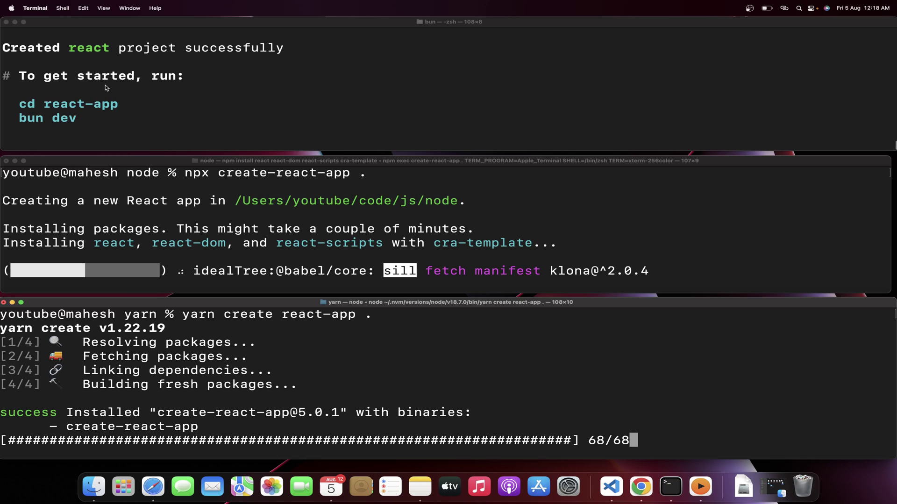
{"action": "scroll", "coordinate": [105, 87], "scroll_direction": "down", "scroll_amount": 1}
{"action": "scroll", "coordinate": [106, 87], "scroll_direction": "up", "scroll_amount": 3}
{"action": "scroll", "coordinate": [105, 87], "scroll_direction": "up", "scroll_amount": 4}
{"action": "scroll", "coordinate": [105, 88], "scroll_direction": "up", "scroll_amount": 4}
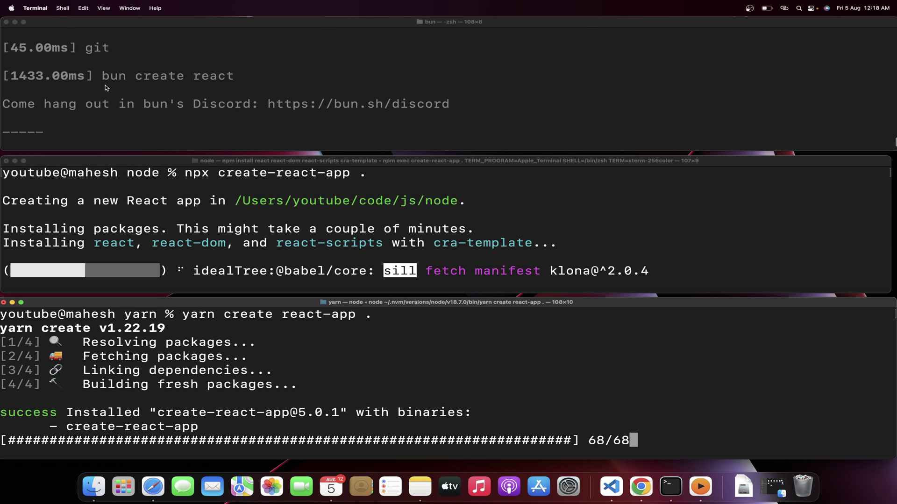
{"action": "scroll", "coordinate": [105, 88], "scroll_direction": "up", "scroll_amount": 1}
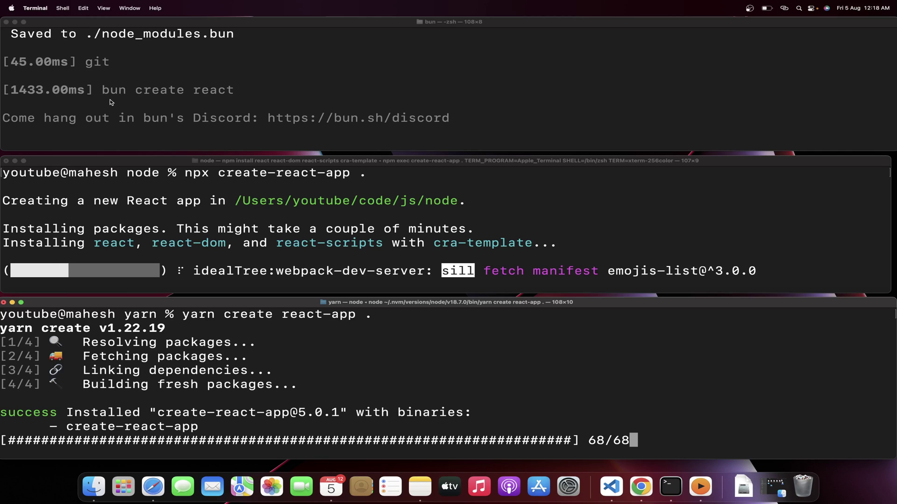
{"action": "scroll", "coordinate": [110, 99], "scroll_direction": "down", "scroll_amount": 2}
{"action": "scroll", "coordinate": [110, 99], "scroll_direction": "down", "scroll_amount": 1}
{"action": "scroll", "coordinate": [110, 103], "scroll_direction": "down", "scroll_amount": 1}
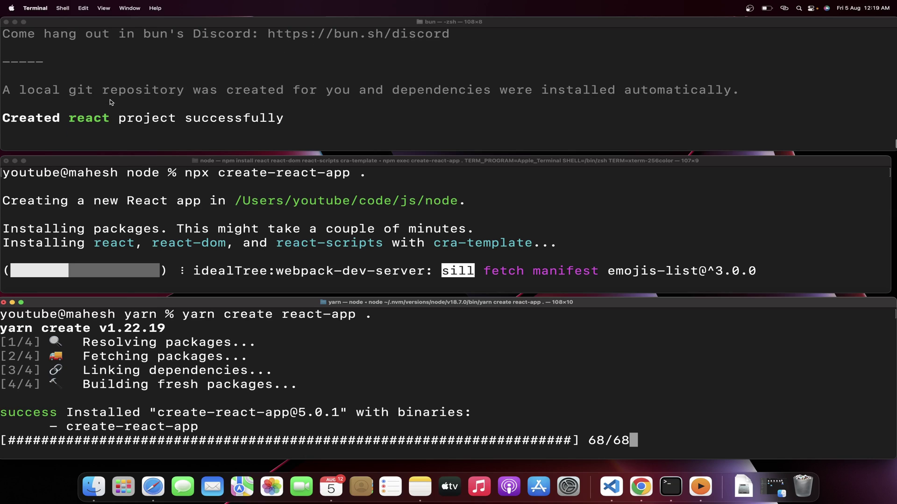
{"action": "scroll", "coordinate": [110, 102], "scroll_direction": "down", "scroll_amount": 2}
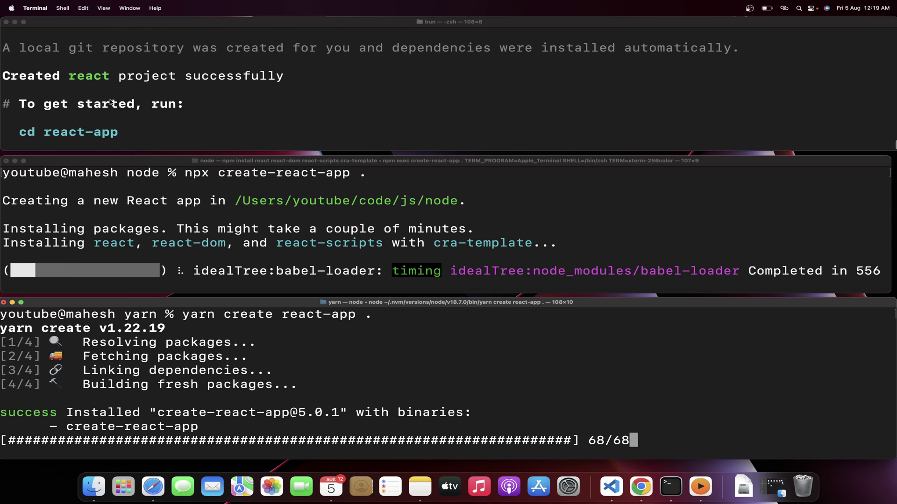
{"action": "scroll", "coordinate": [109, 102], "scroll_direction": "down", "scroll_amount": 3}
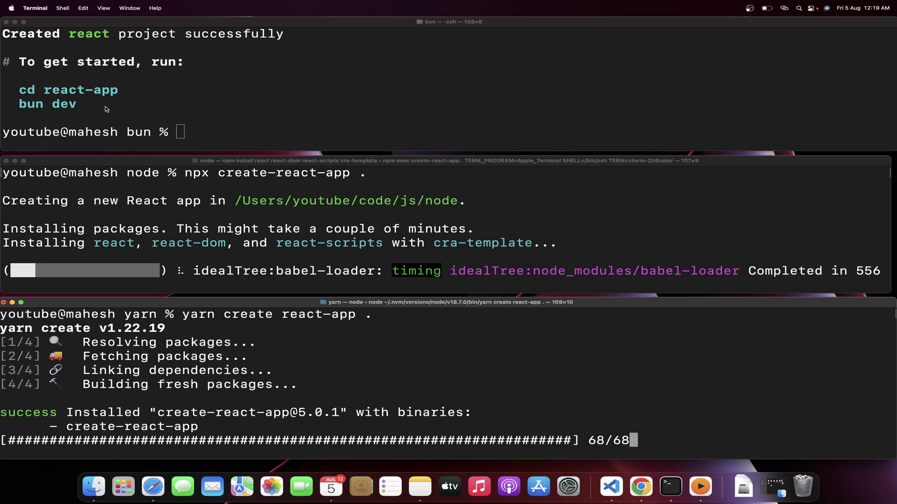
Copy 'cd react-app' from the bun output and run it at the prompt
{"action": "left_click", "coordinate": [20, 91]}
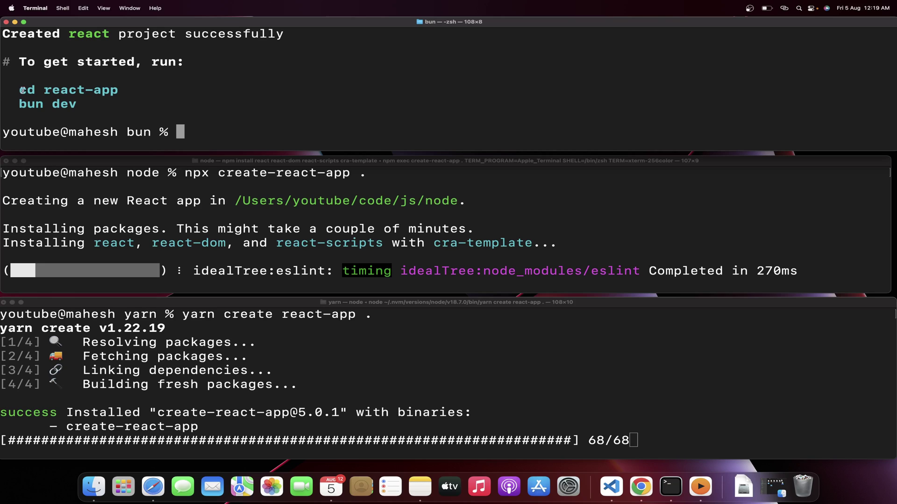
{"action": "left_click_drag", "start_coordinate": [20, 90], "coordinate": [119, 91]}
{"action": "right_click", "coordinate": [101, 92]}
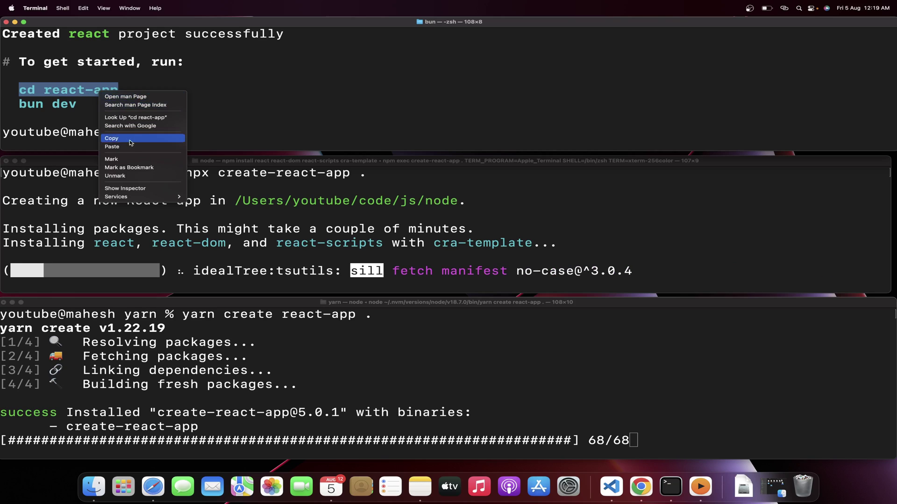
{"action": "left_click", "coordinate": [129, 140]}
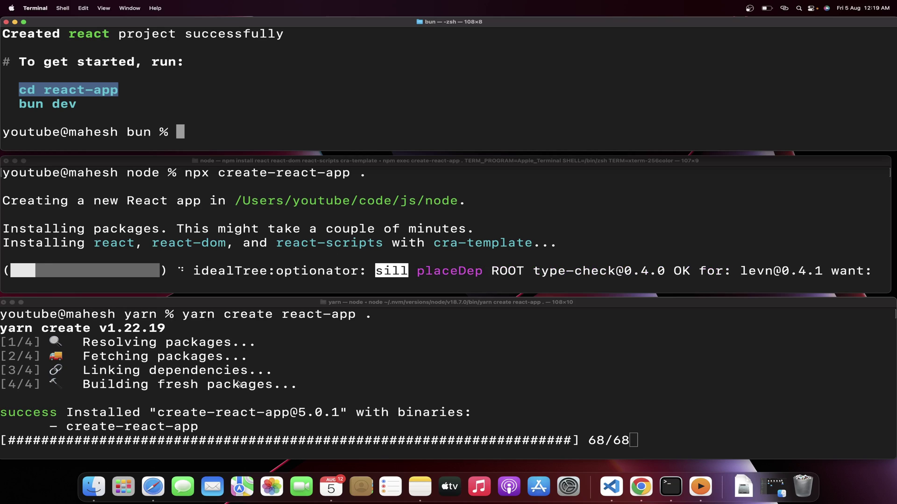
{"action": "left_click", "coordinate": [202, 132]}
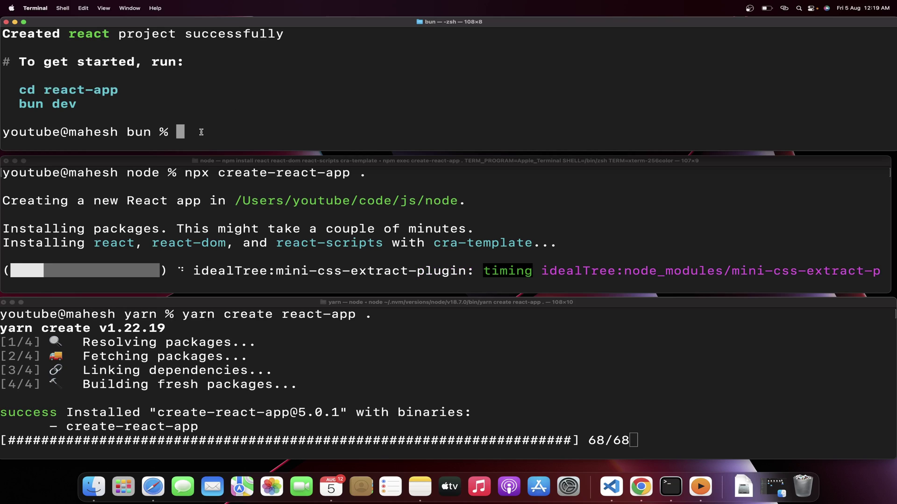
{"action": "key", "text": "super+v"}
{"action": "key", "text": "Return"}
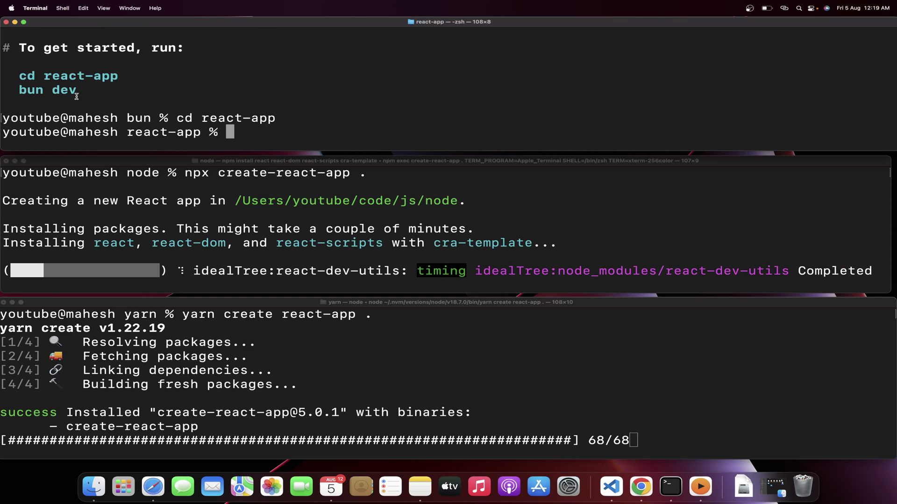
Copy 'bun dev' from the output and run it to start the dev server
{"action": "left_click_drag", "start_coordinate": [19, 90], "coordinate": [77, 89]}
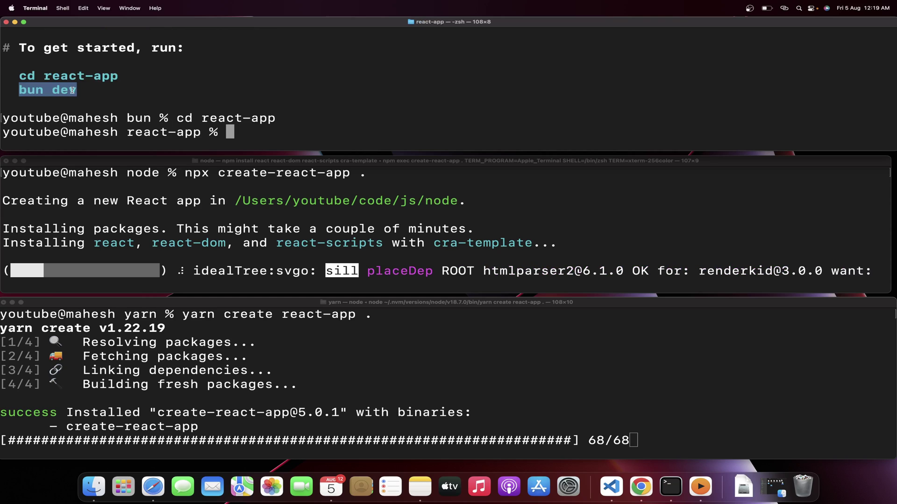
{"action": "right_click", "coordinate": [63, 89]}
{"action": "left_click", "coordinate": [73, 137]}
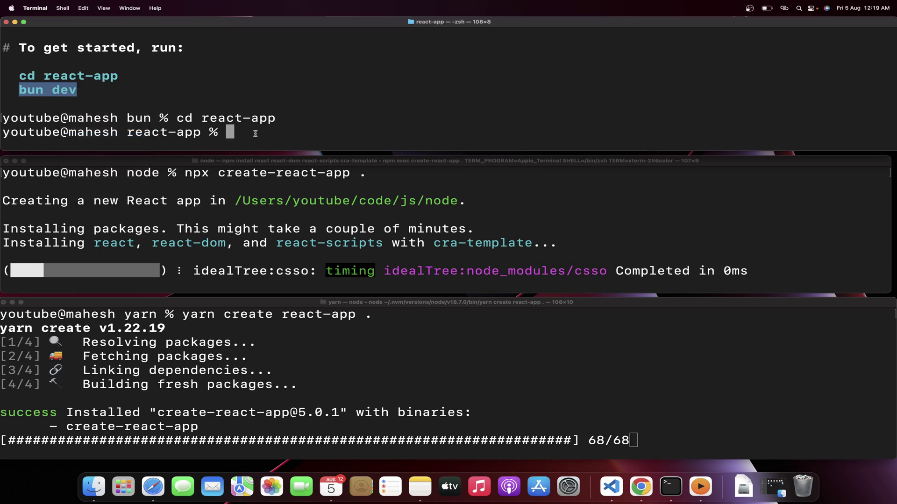
{"action": "left_click", "coordinate": [256, 133]}
{"action": "key", "text": "super+v"}
{"action": "key", "text": "Return"}
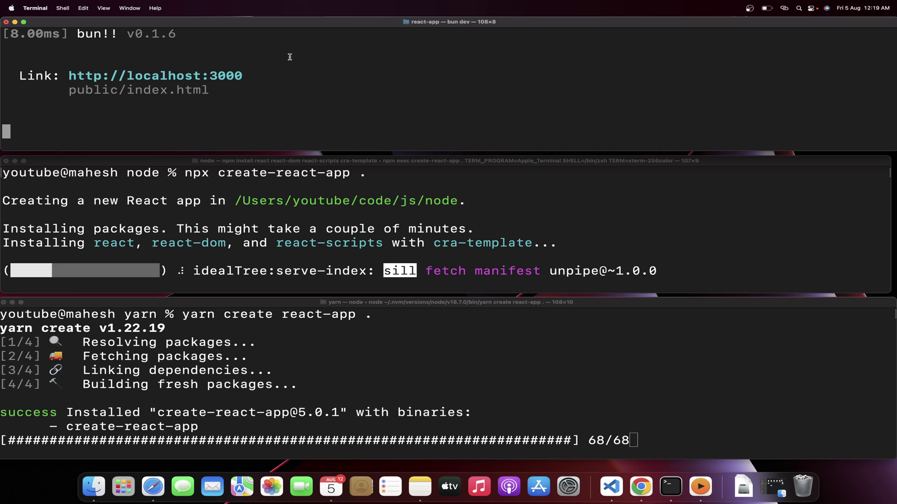
{"action": "left_click_drag", "start_coordinate": [246, 77], "coordinate": [71, 78]}
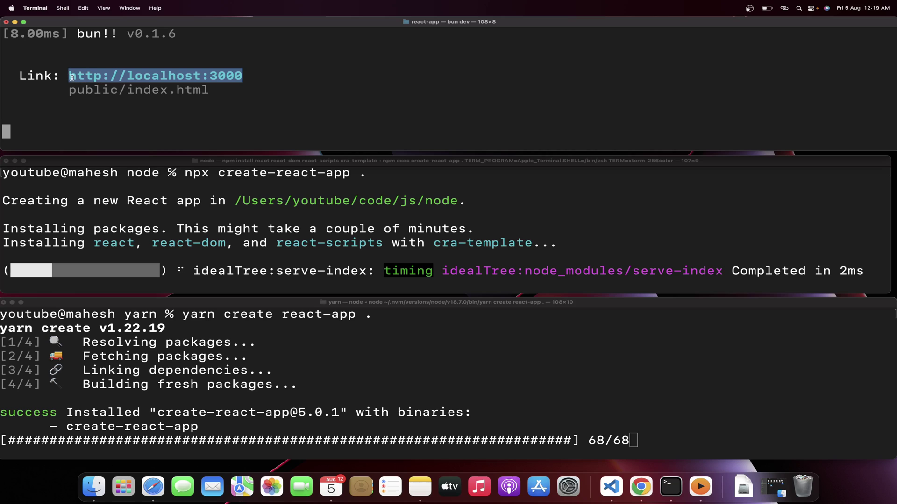
{"action": "right_click", "coordinate": [110, 78]}
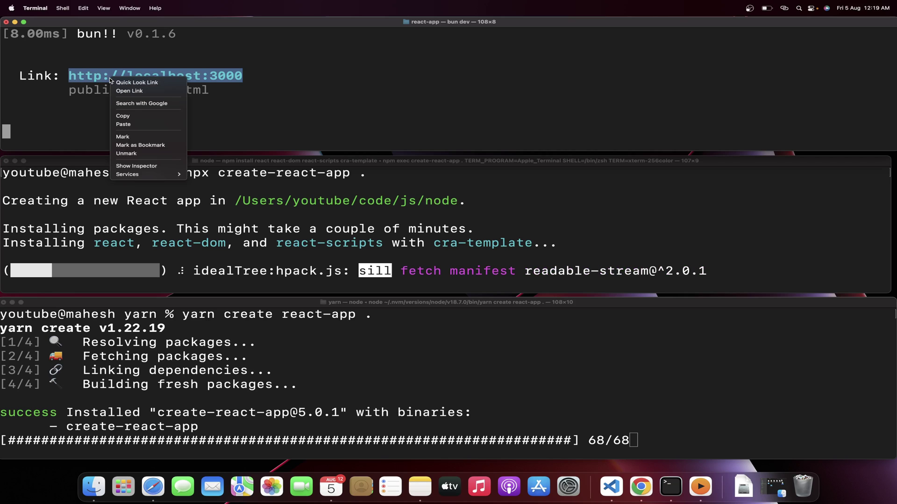
{"action": "left_click", "coordinate": [124, 116]}
{"action": "key", "text": "ctrl+Right"}
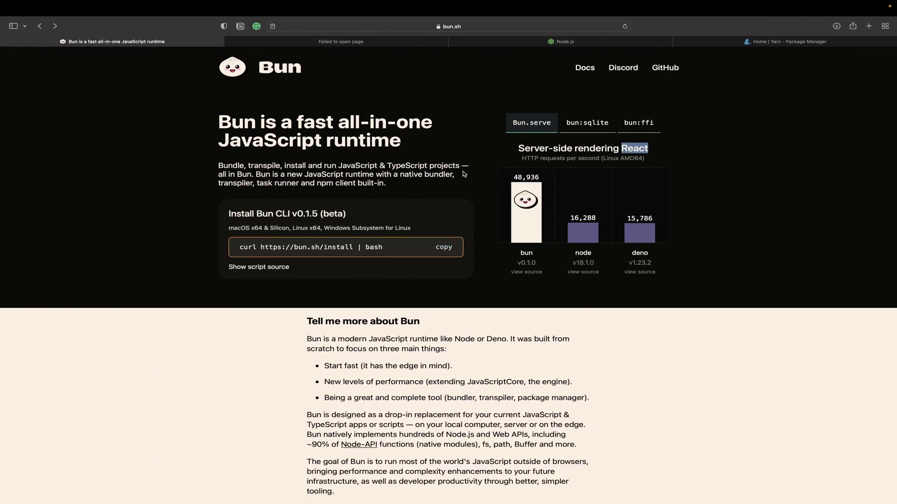
{"action": "key", "text": "ctrl+Left"}
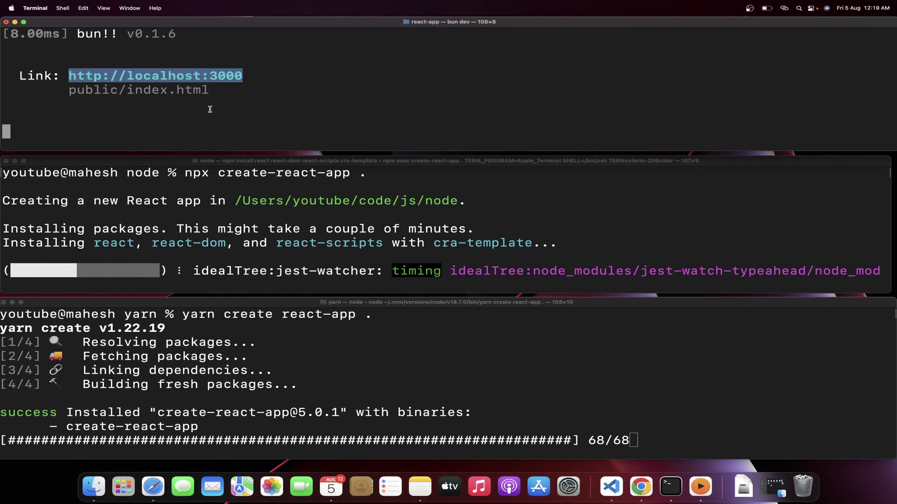
{"action": "key", "text": "ctrl+Right"}
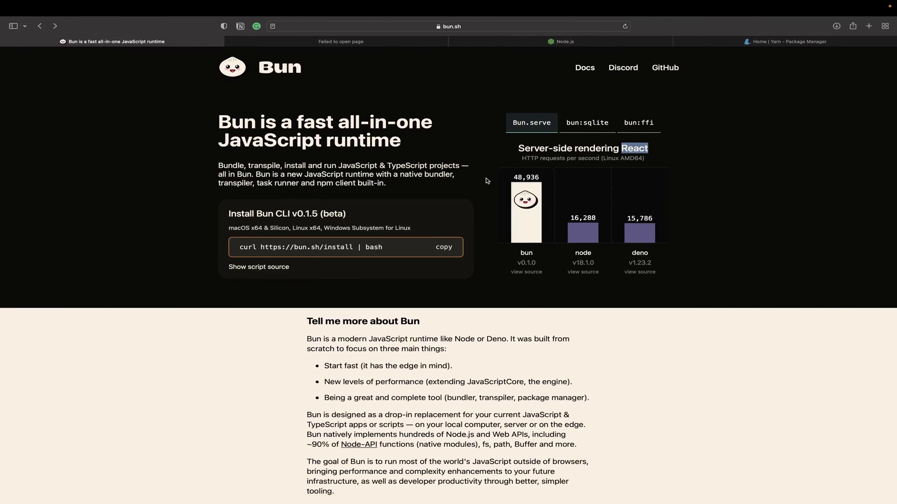
{"action": "key", "text": "super+t"}
{"action": "type", "text": "http://localhost:3000"}
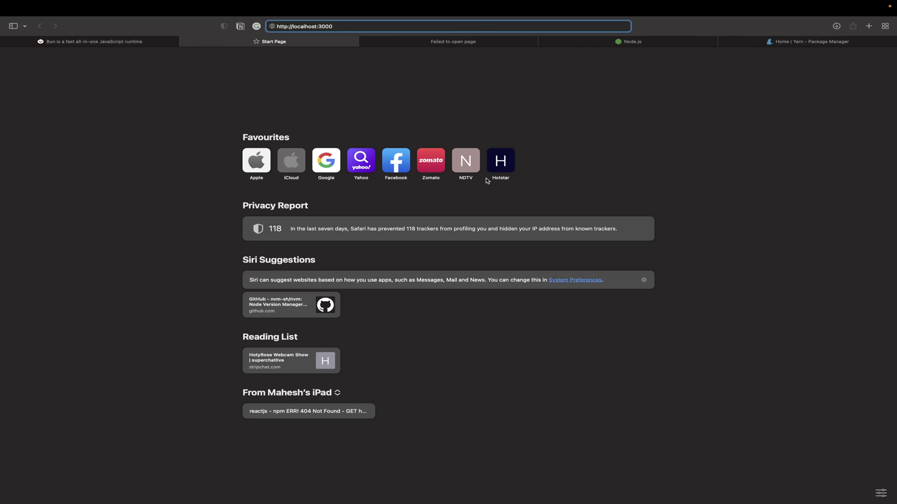
{"action": "key", "text": "Return"}
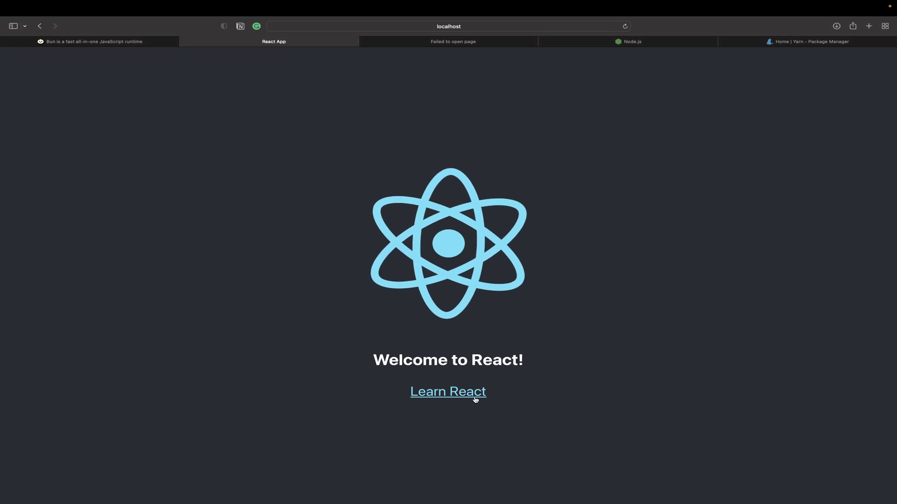
{"action": "key", "text": "ctrl+Left"}
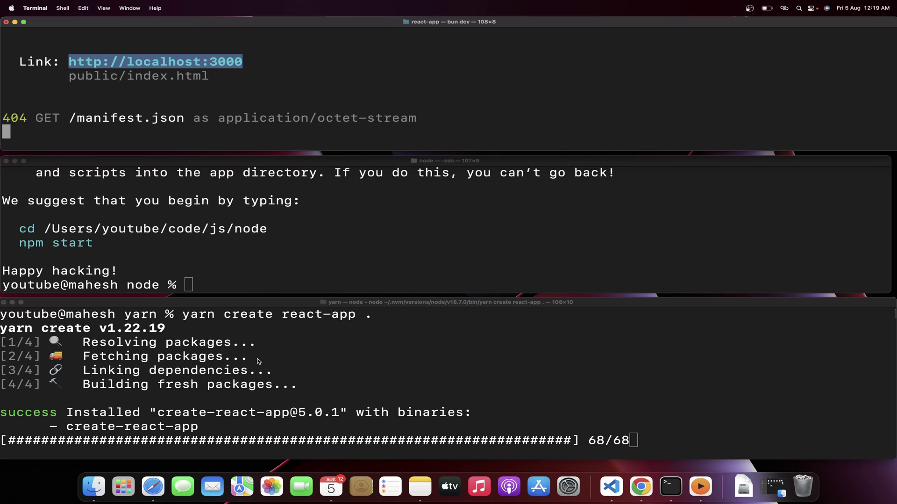
Check progress in the yarn and npx terminals, then focus the top bun terminal
{"action": "left_click", "coordinate": [234, 411]}
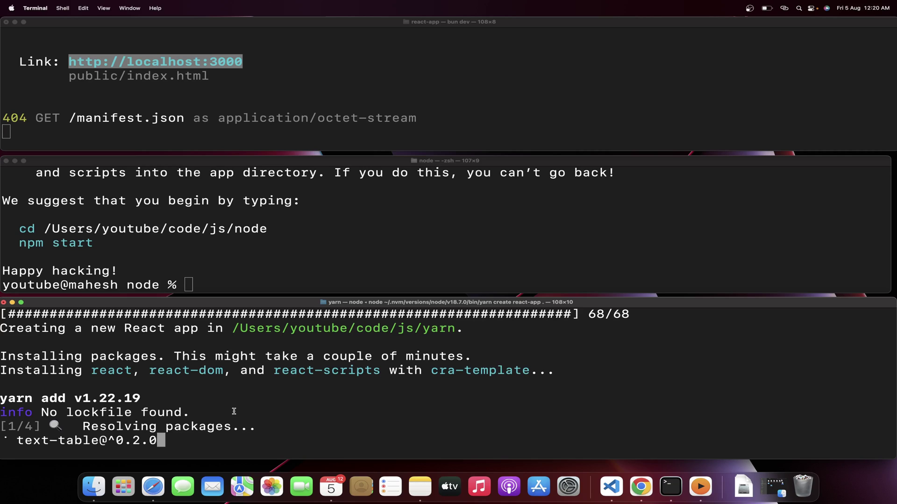
{"action": "left_click", "coordinate": [202, 243]}
{"action": "left_click", "coordinate": [209, 403]}
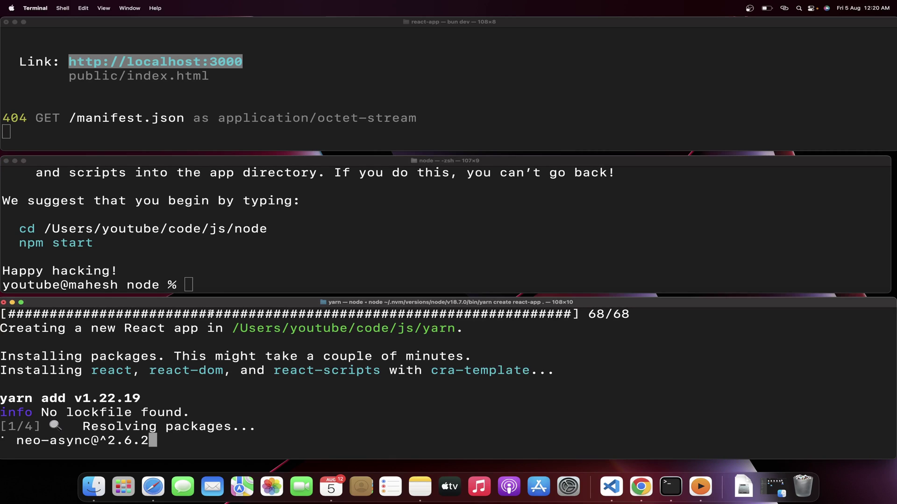
{"action": "left_click", "coordinate": [211, 285]}
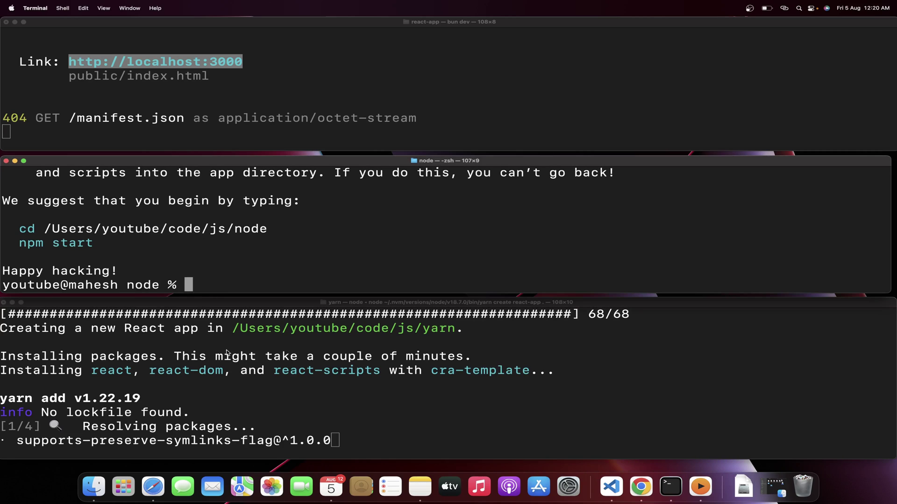
{"action": "left_click", "coordinate": [254, 119]}
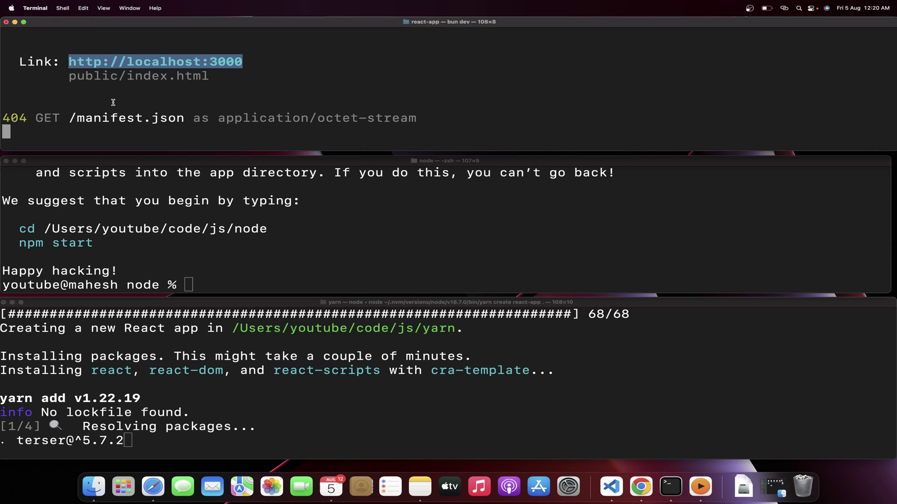
{"action": "scroll", "coordinate": [129, 122], "scroll_direction": "up", "scroll_amount": 2}
{"action": "scroll", "coordinate": [129, 122], "scroll_direction": "up", "scroll_amount": 3}
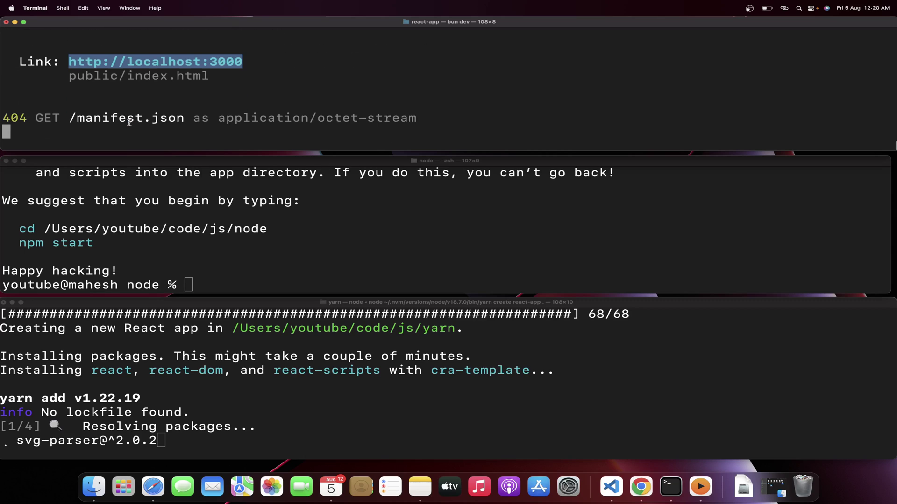
Stop the bun dev server with Ctrl+C and open react-app in VS Code via 'code .'
{"action": "left_click", "coordinate": [124, 141]}
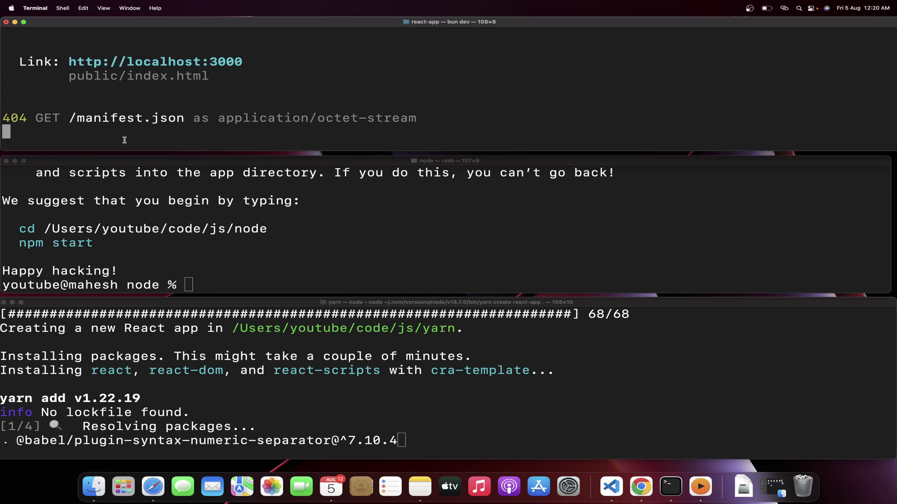
{"action": "key", "text": "ctrl+c"}
{"action": "type", "text": "c"}
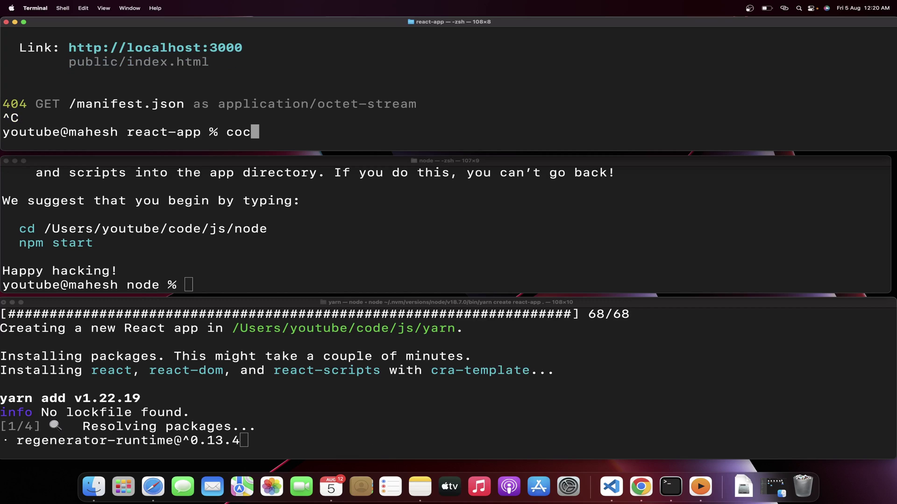
{"action": "type", "text": "ode ."}
{"action": "key", "text": "Return"}
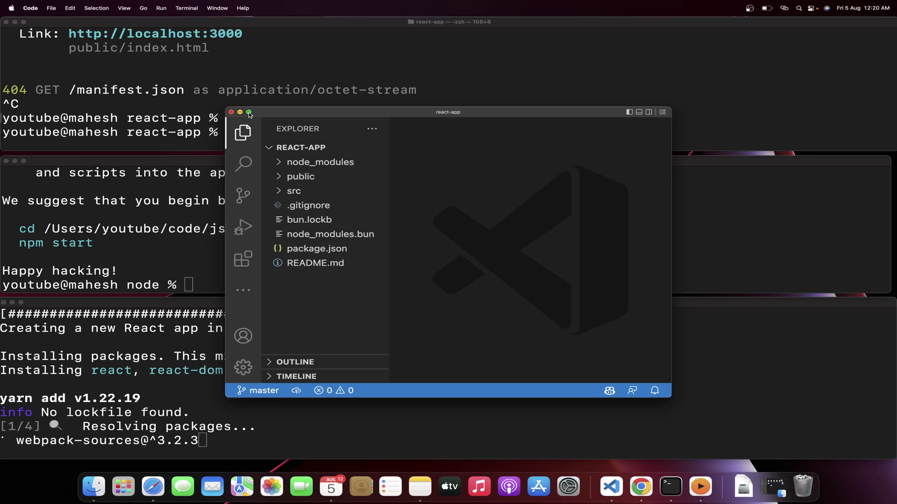
Maximise VS Code, open package.json and highlight 'dependencies' on line 4
{"action": "left_click", "coordinate": [249, 112]}
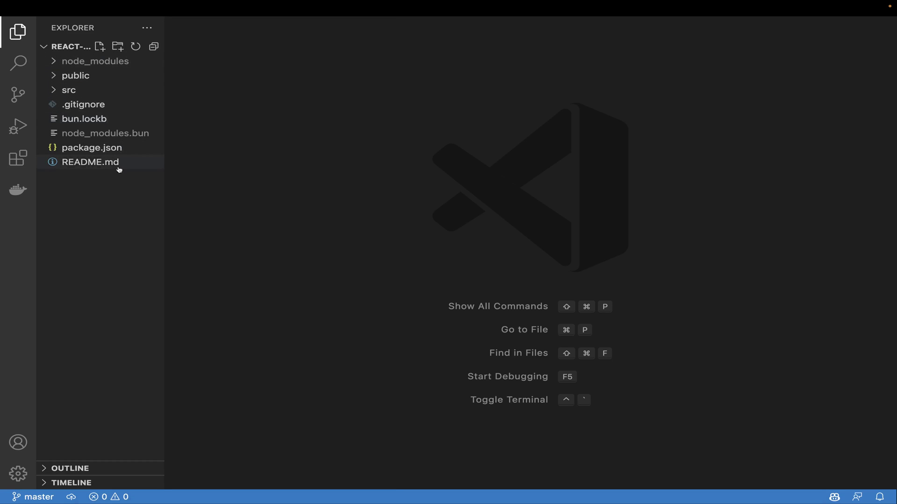
{"action": "left_click", "coordinate": [107, 147]}
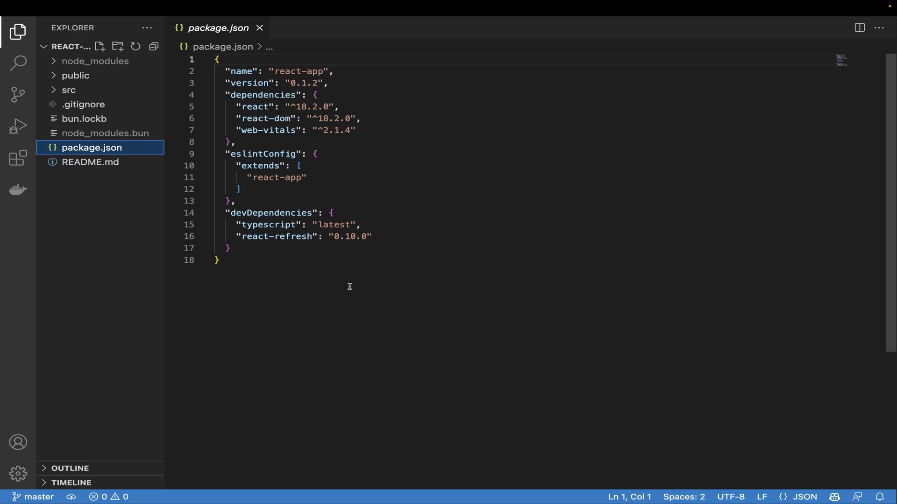
{"action": "double_click", "coordinate": [271, 94]}
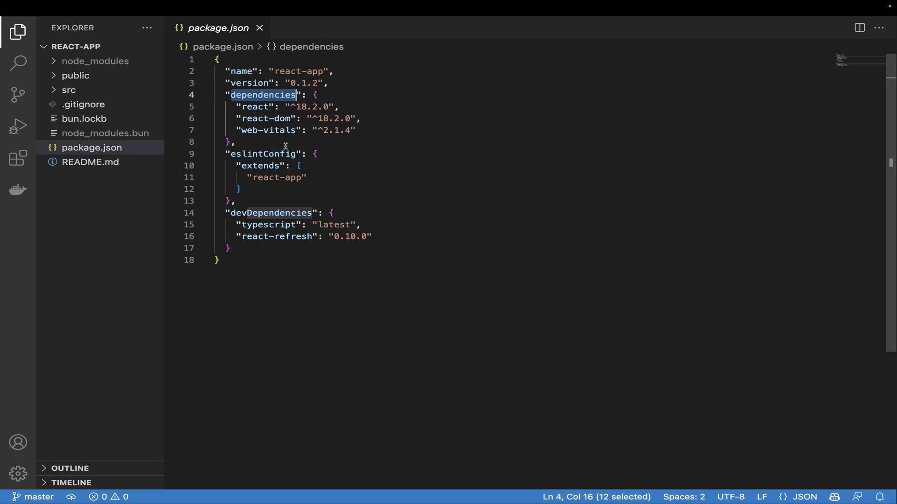
{"action": "key", "text": "super+Tab"}
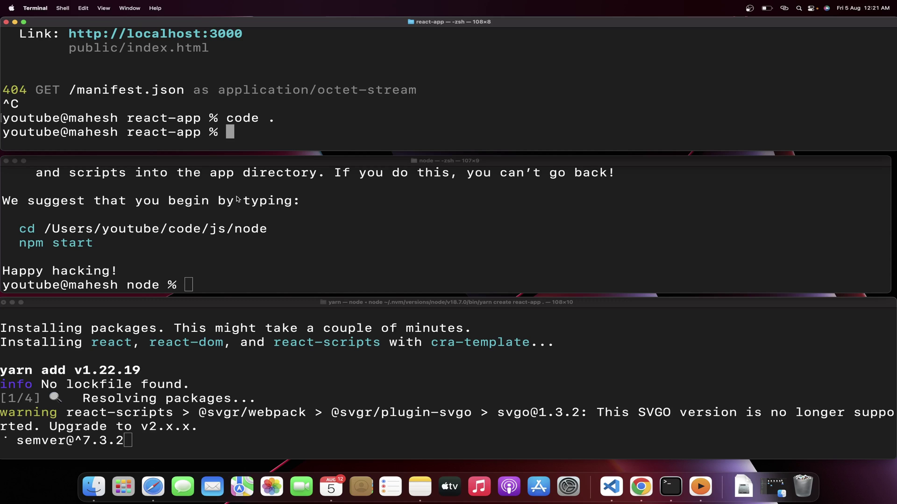
{"action": "key", "text": "super+Tab"}
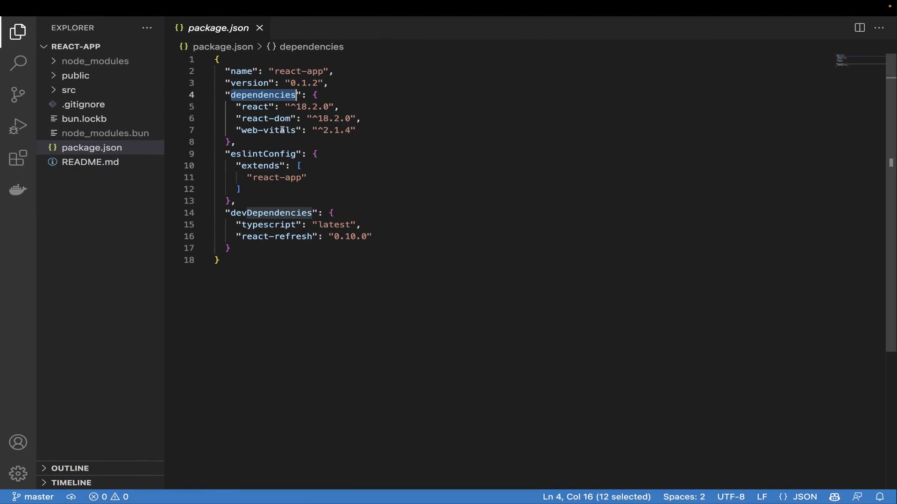